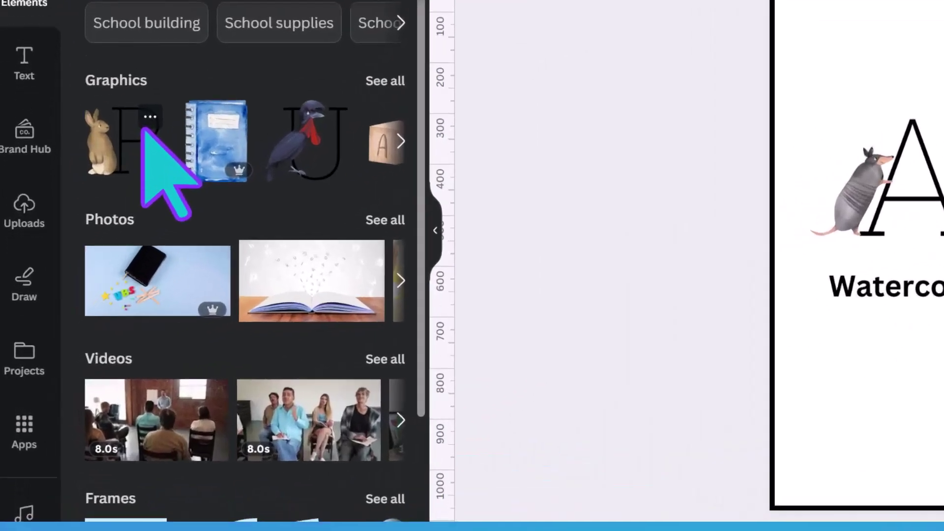
# Step: Display all keywords of the watercolor rabbit letter R graphic and find more graphics like it
pyautogui.click(91, 237)
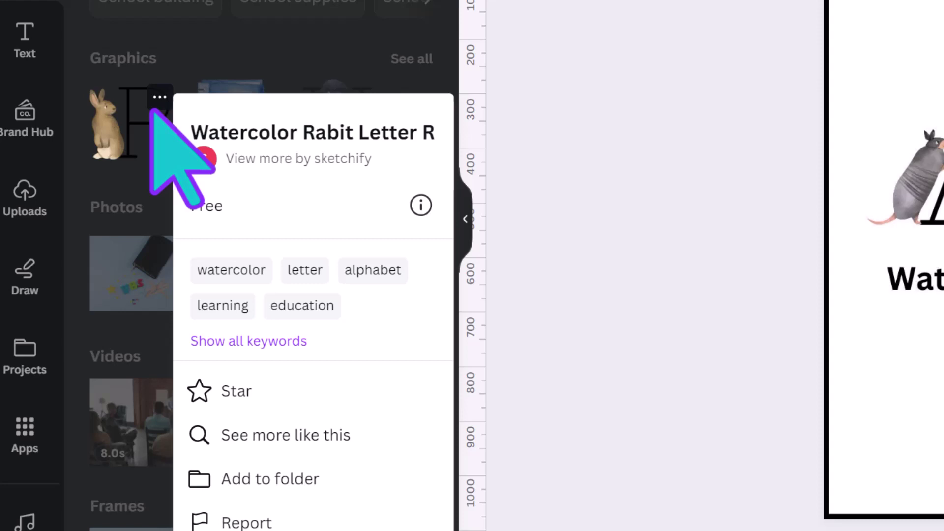
pyautogui.click(276, 341)
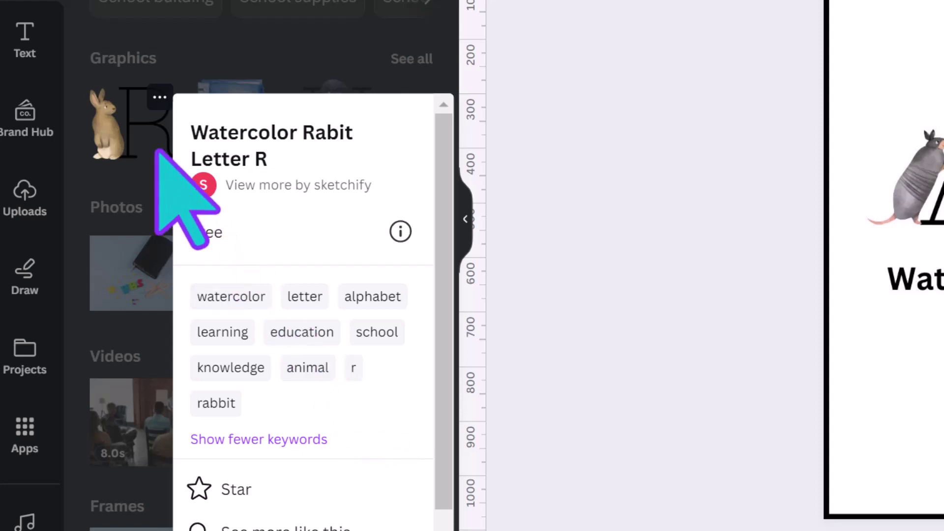
pyautogui.scroll(-1, 261, 341)
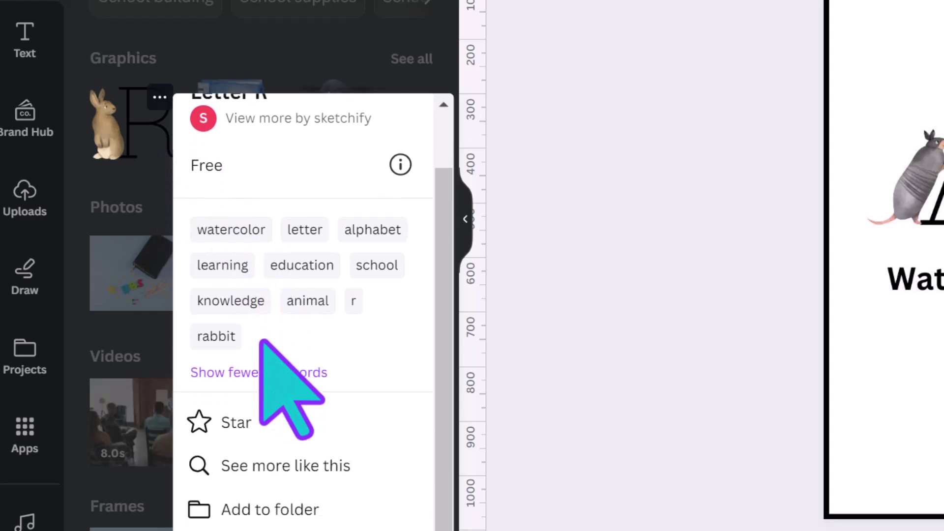
pyautogui.click(284, 464)
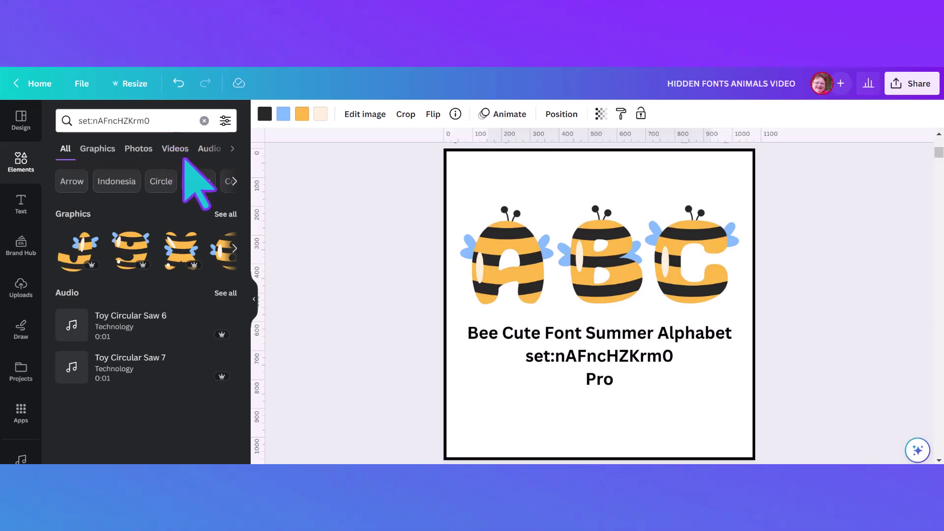
# Step: Show all graphics found for set:nAFncHZKrm0
pyautogui.click(224, 215)
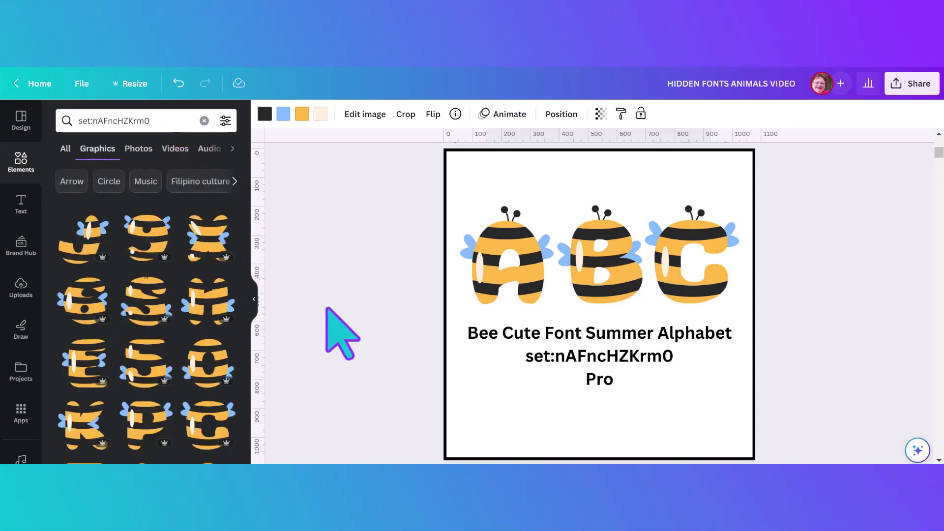
# Step: Recolor the light blue wings of the large bee letter A to deep violet from the default solid colors
pyautogui.scroll(-7, 327, 309)
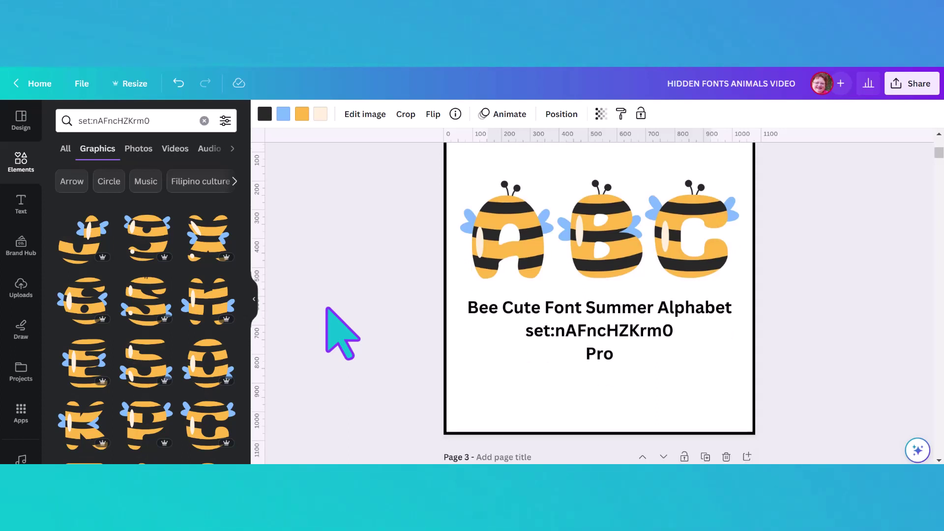
pyautogui.scroll(-1, 327, 309)
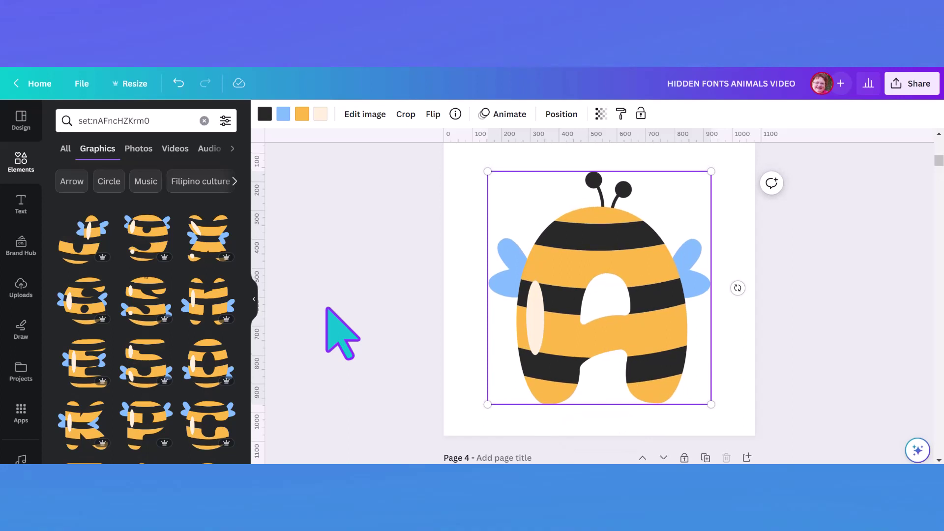
pyautogui.scroll(1, 327, 309)
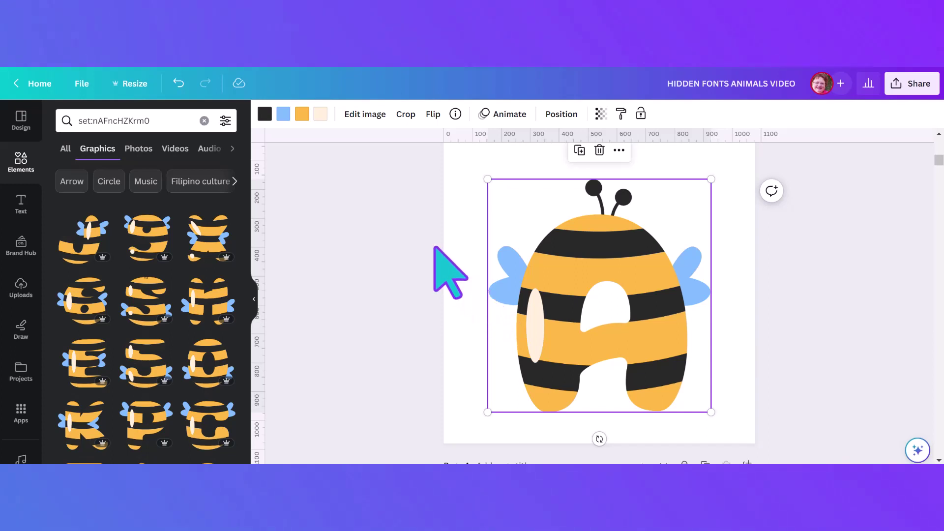
pyautogui.click(283, 117)
pyautogui.scroll(-8, 174, 376)
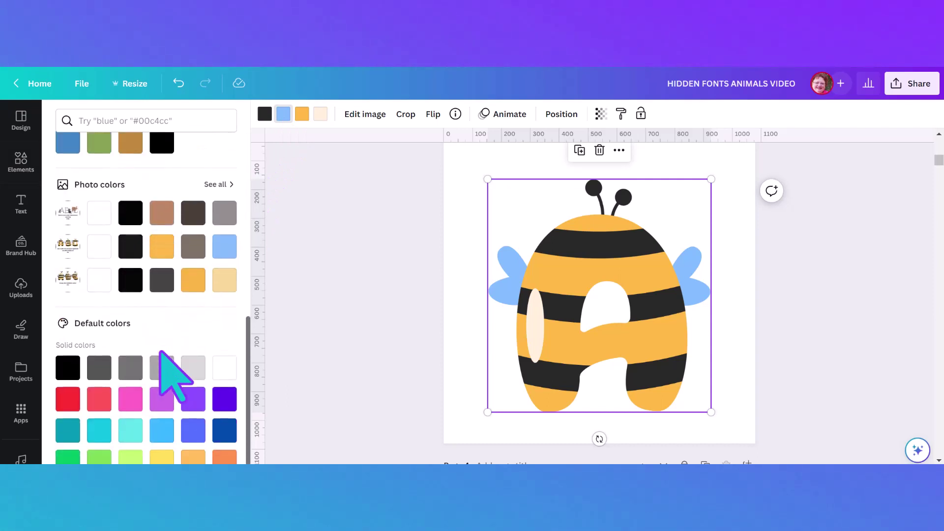
pyautogui.click(224, 399)
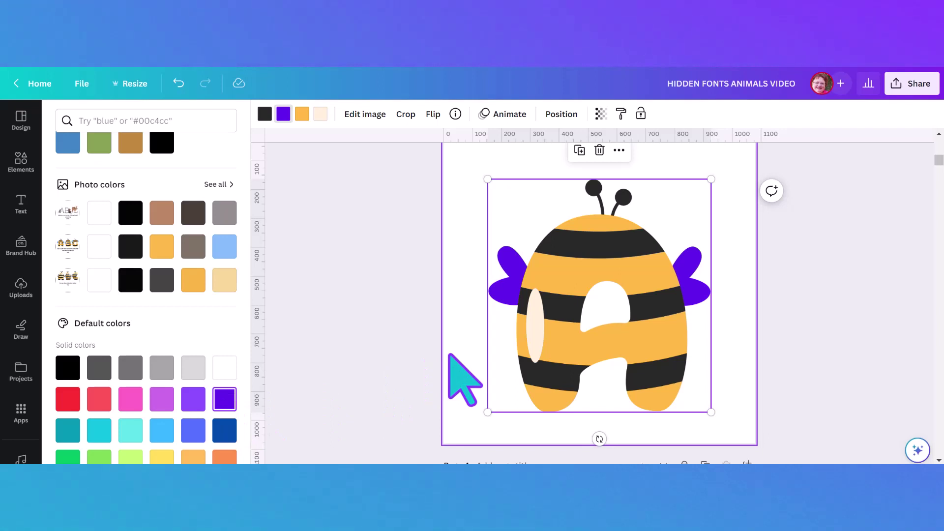
pyautogui.scroll(5, 450, 355)
pyautogui.scroll(2, 450, 355)
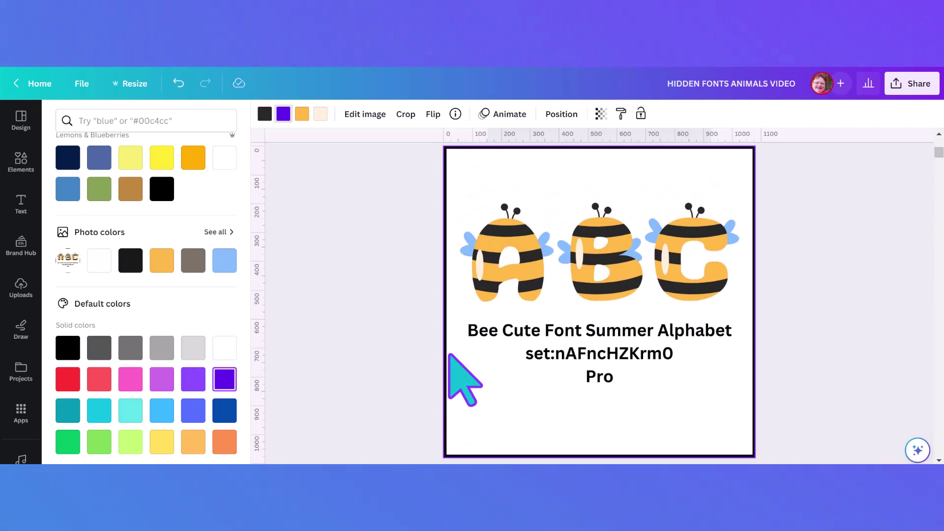
pyautogui.click(337, 228)
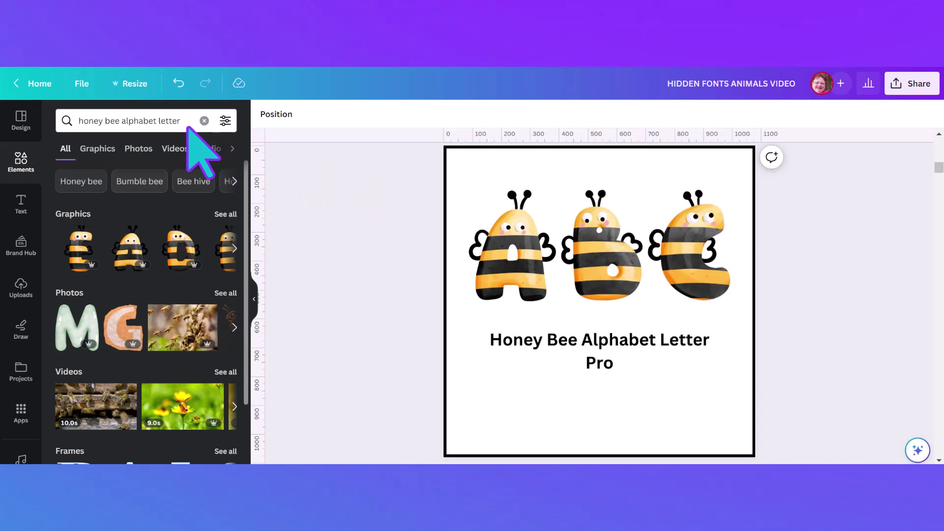
# Step: Show all graphics found for "honey bee alphabet letter"
pyautogui.click(227, 214)
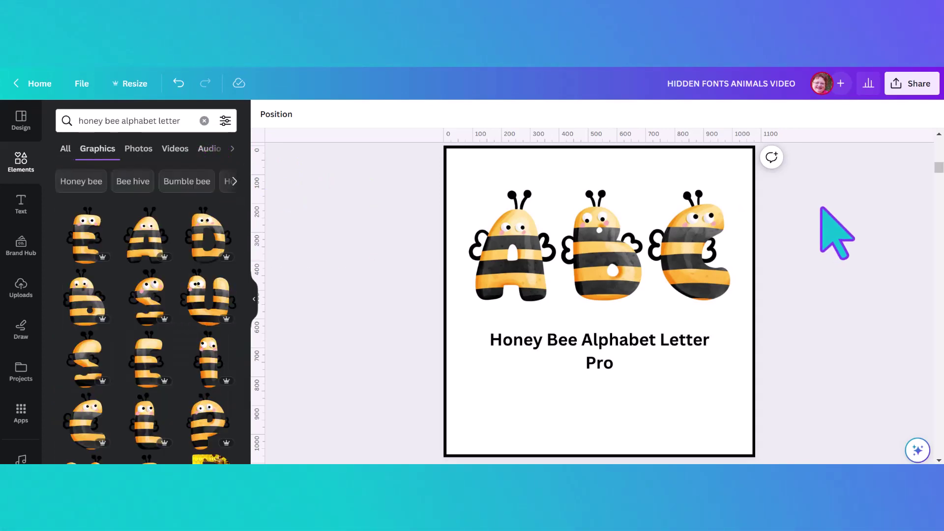
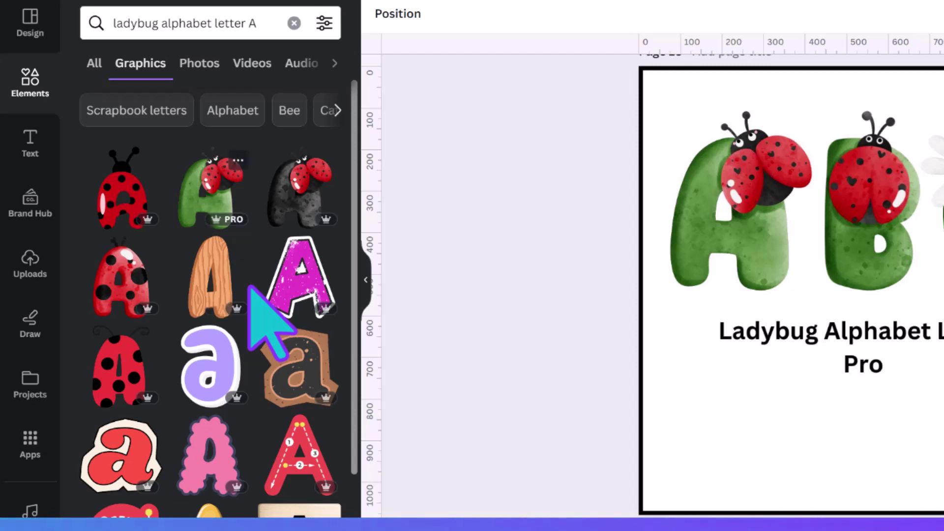
# Step: Find more graphics like the green ladybug alphabet letter A and look through the recommended letters
pyautogui.click(238, 160)
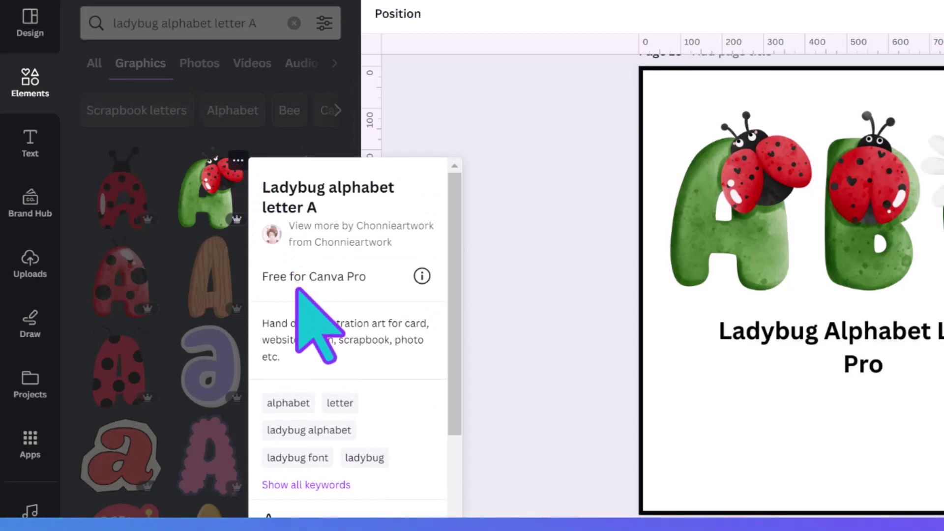
pyautogui.scroll(-2, 301, 292)
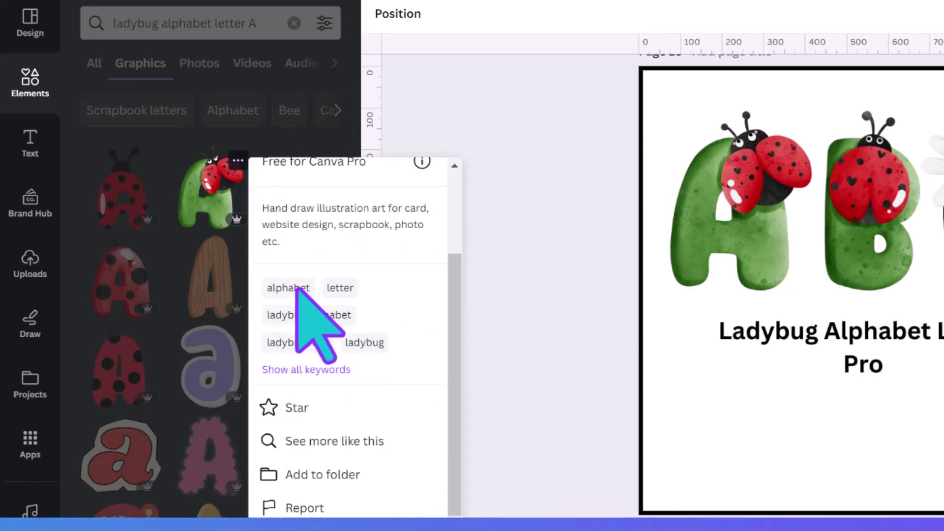
pyautogui.click(320, 442)
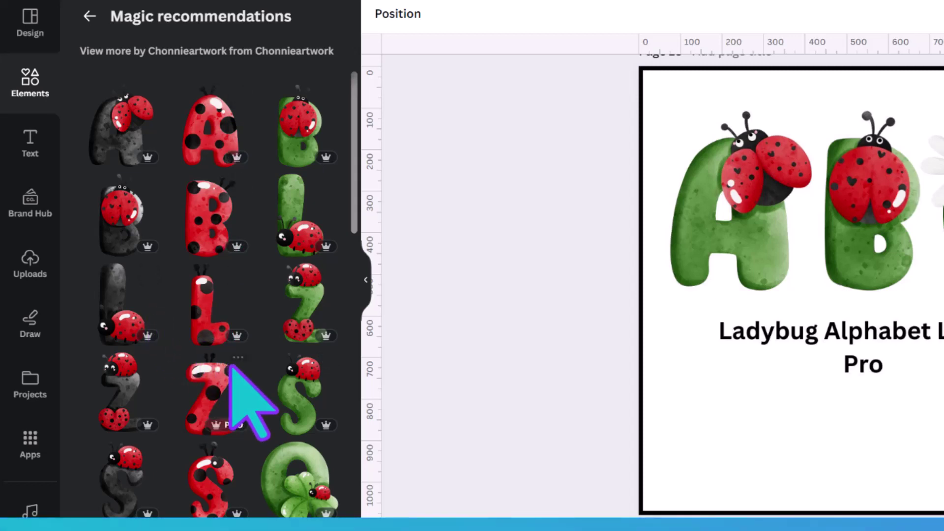
pyautogui.scroll(-5, 230, 366)
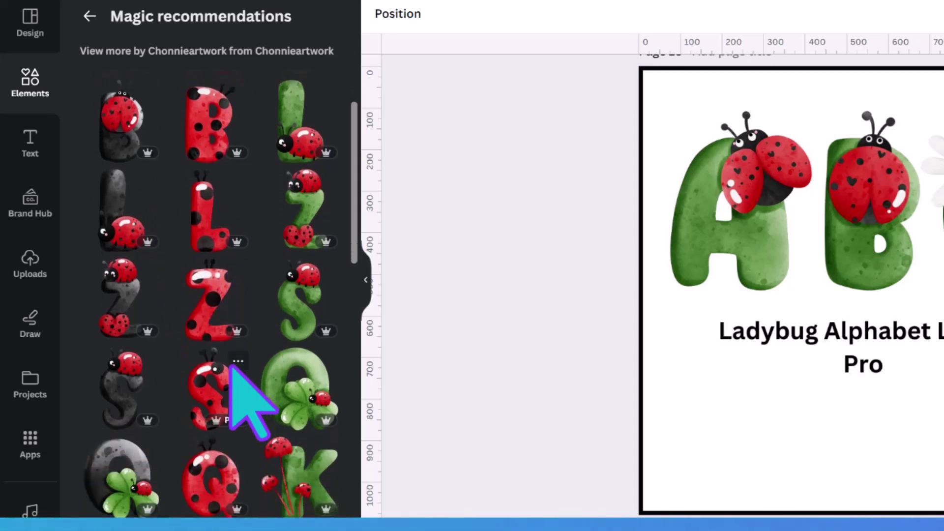
pyautogui.scroll(-3, 230, 366)
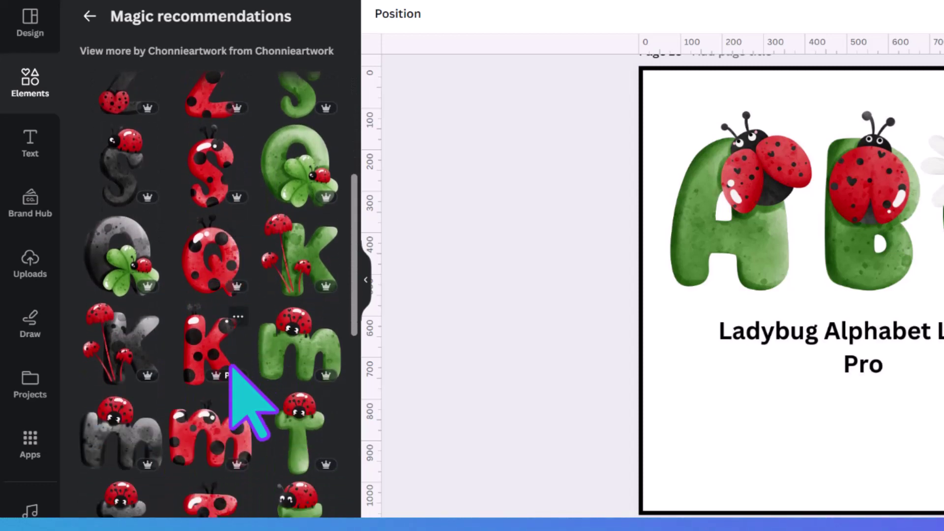
pyautogui.scroll(4, 230, 366)
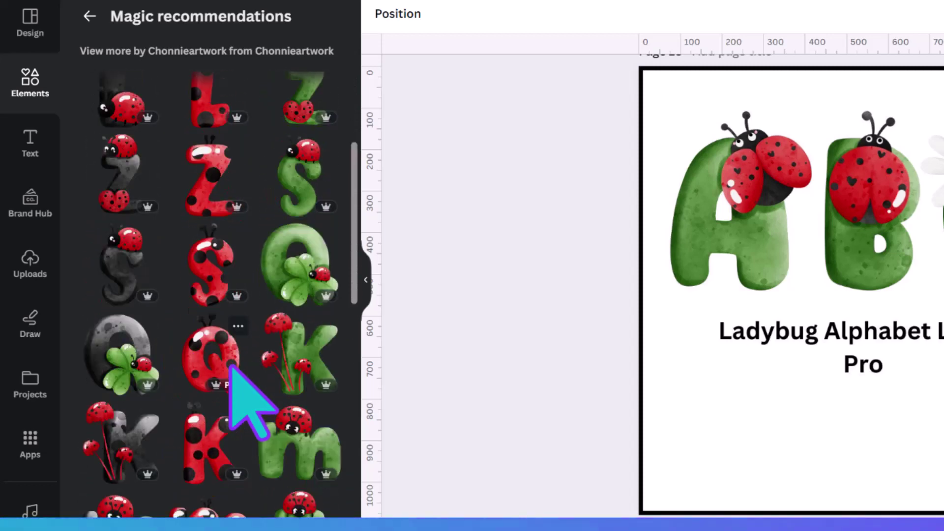
# Step: Find more graphics like the green letter Q with the clover and browse the recommendations for further letters of the set
pyautogui.click(319, 241)
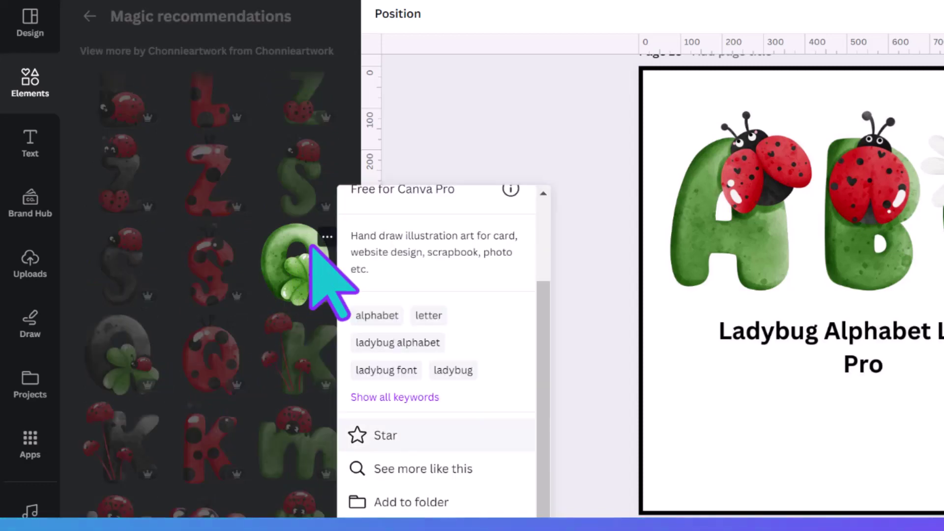
pyautogui.click(396, 470)
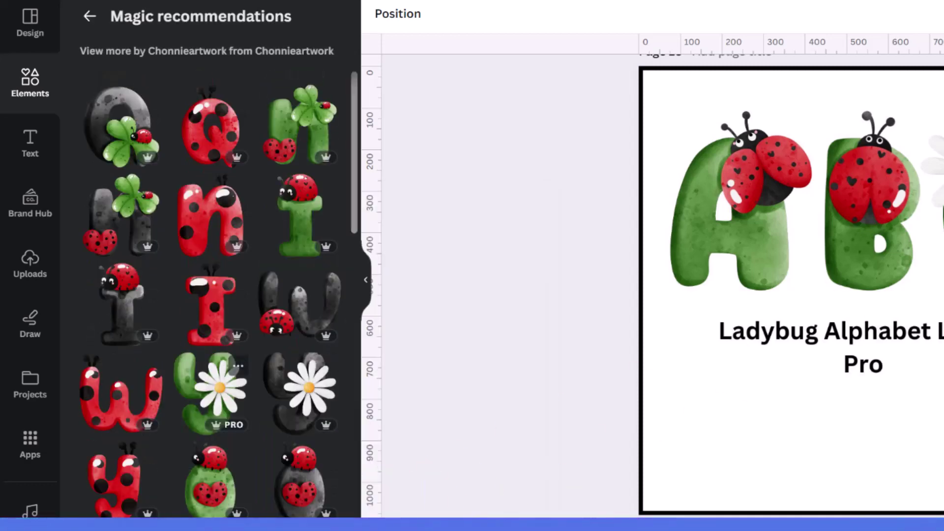
pyautogui.scroll(-3, 211, 295)
pyautogui.scroll(-6, 211, 295)
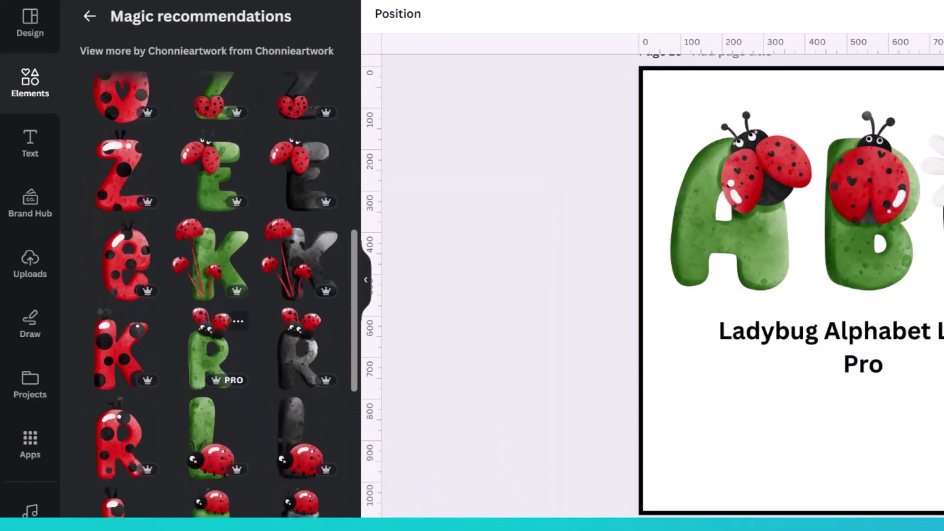
pyautogui.scroll(-2, 217, 373)
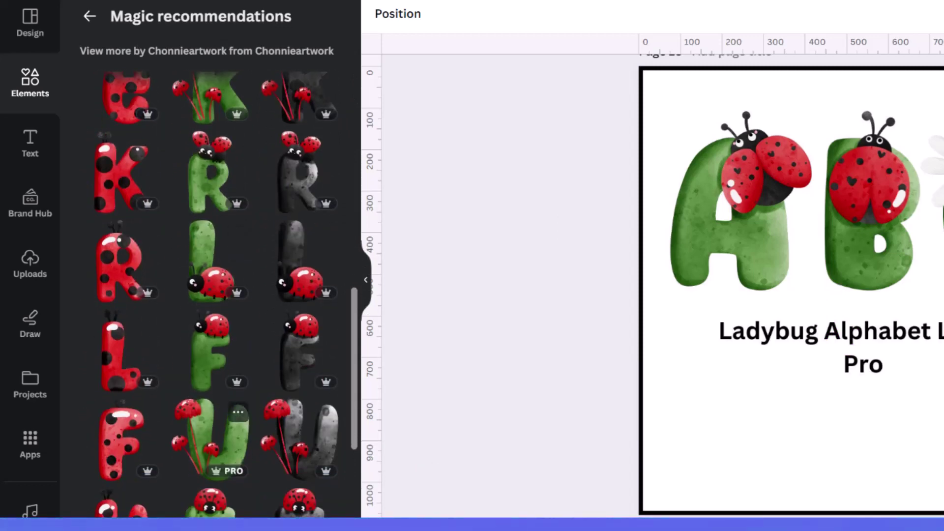
pyautogui.scroll(-2, 216, 373)
pyautogui.scroll(-2, 216, 383)
pyautogui.scroll(-2, 216, 383)
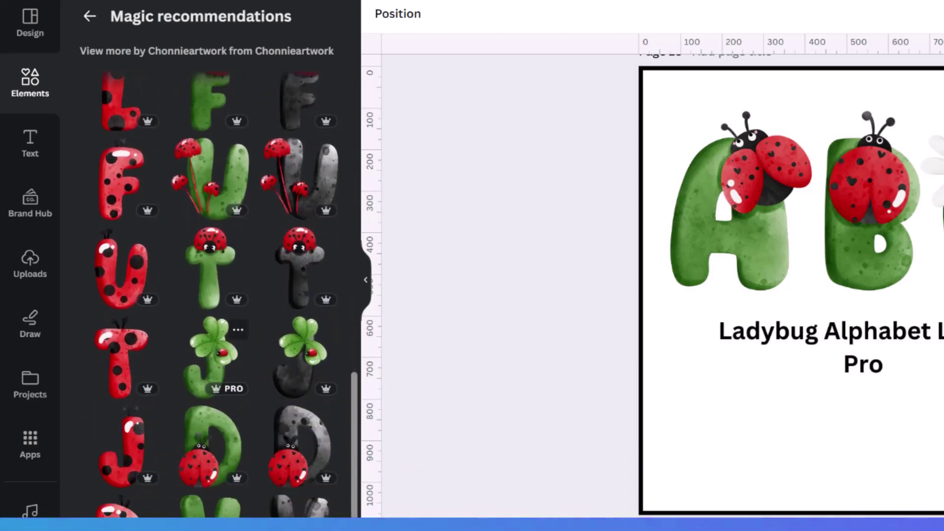
pyautogui.scroll(-2, 216, 393)
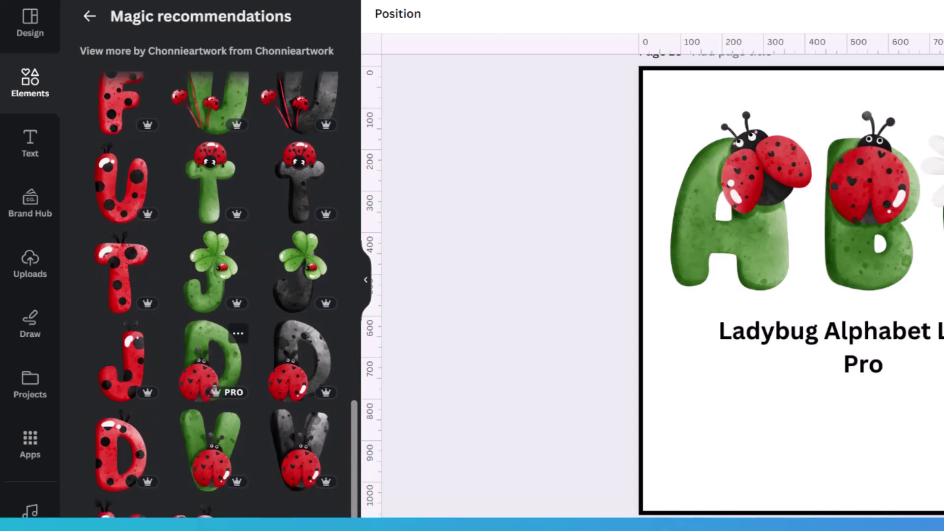